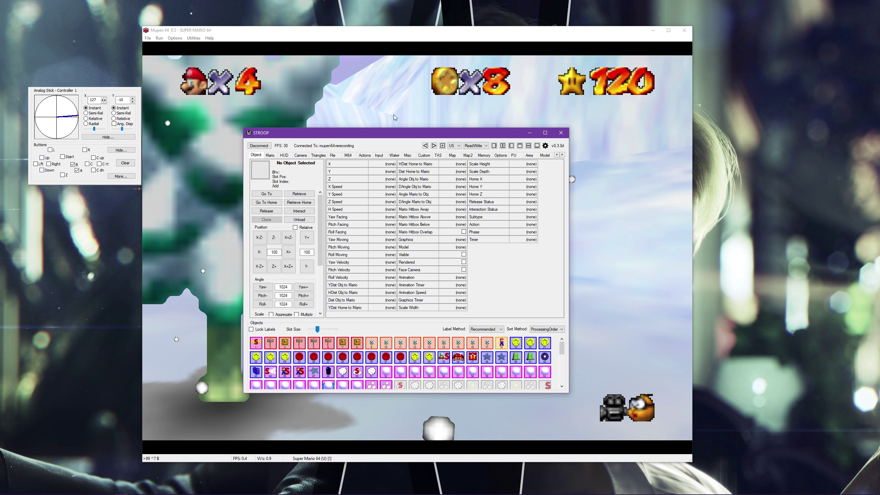
- Open the movie file ABCTask02ByTimeTravelPenguin.m64 in the M64 editor
{"action": "left_click", "coordinate": [348, 156]}
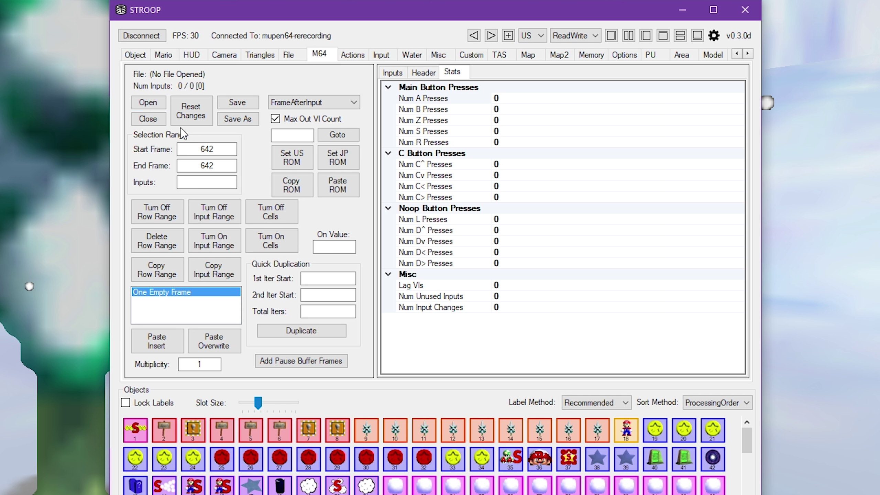
{"action": "left_click", "coordinate": [149, 103]}
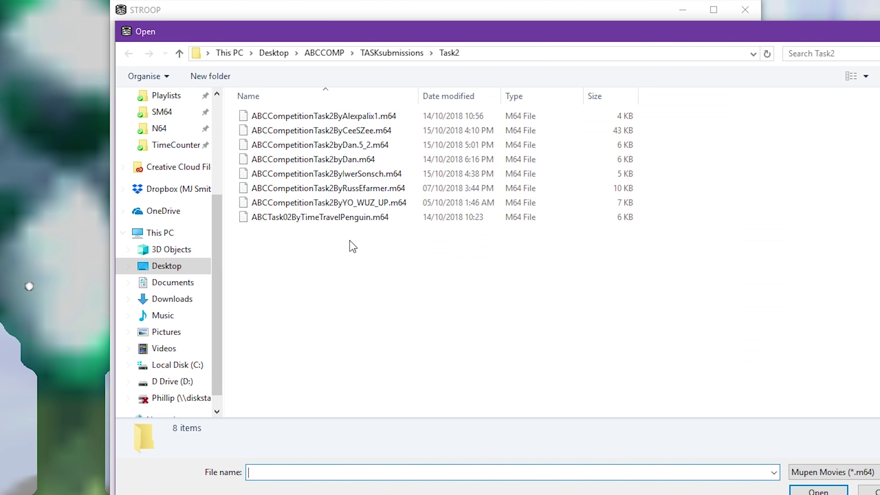
{"action": "double_click", "coordinate": [341, 219]}
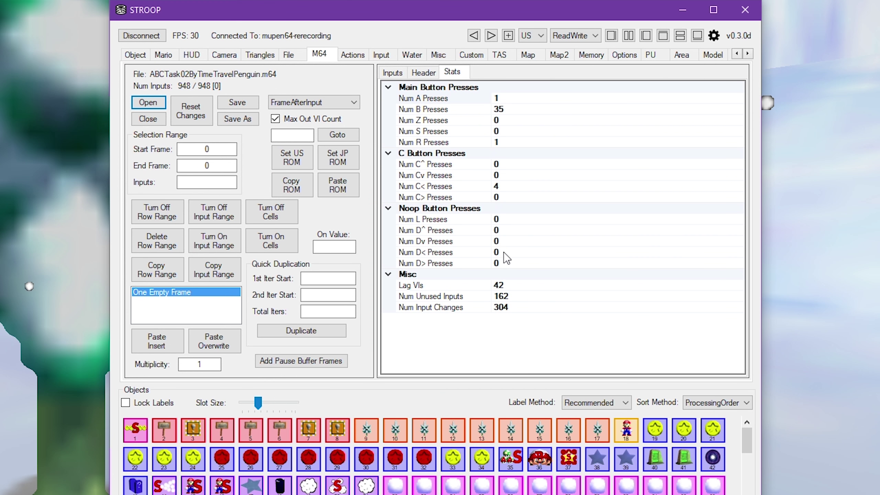
- Review the movie's inputs and statistics, and list all of its A presses in an enlarged results window
{"action": "left_click", "coordinate": [397, 74]}
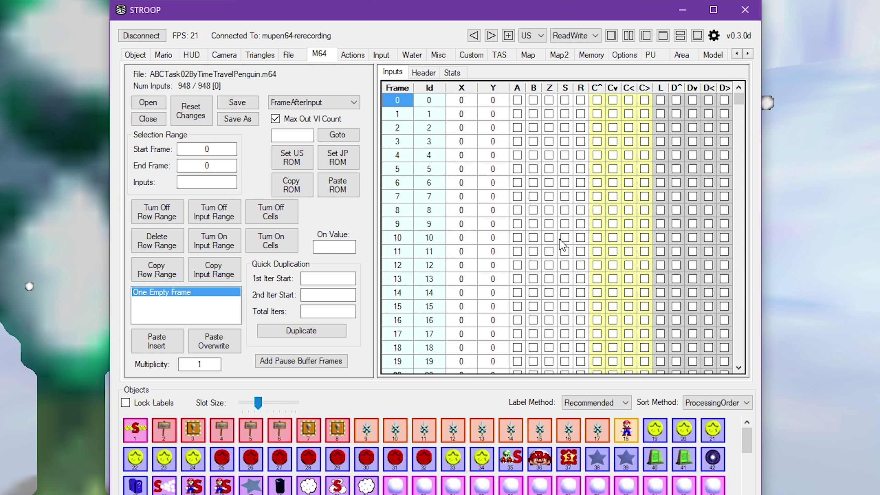
{"action": "left_click", "coordinate": [454, 74]}
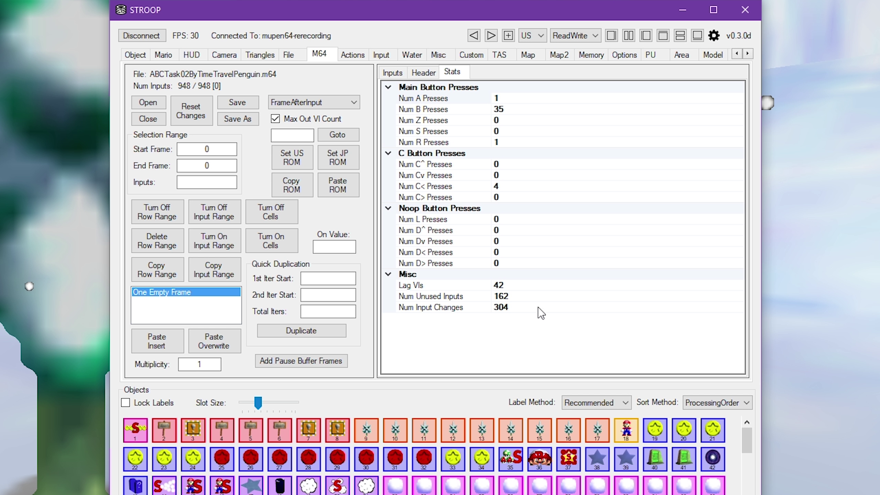
{"action": "left_click", "coordinate": [448, 98]}
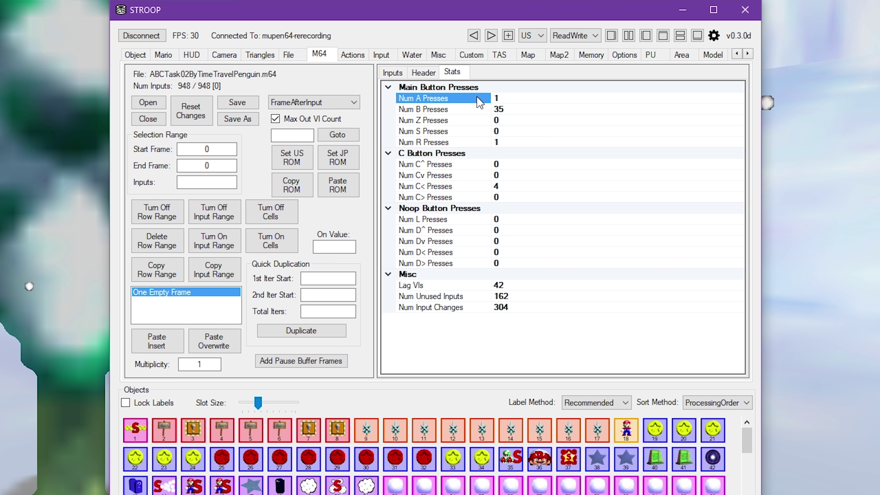
{"action": "right_click", "coordinate": [485, 102]}
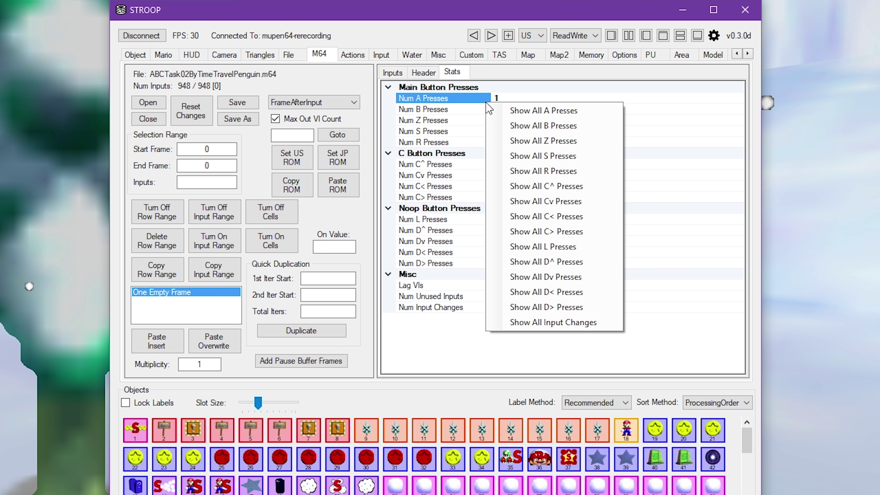
{"action": "left_click", "coordinate": [503, 111]}
{"action": "left_click_drag", "start_coordinate": [26, 17], "coordinate": [392, 66]}
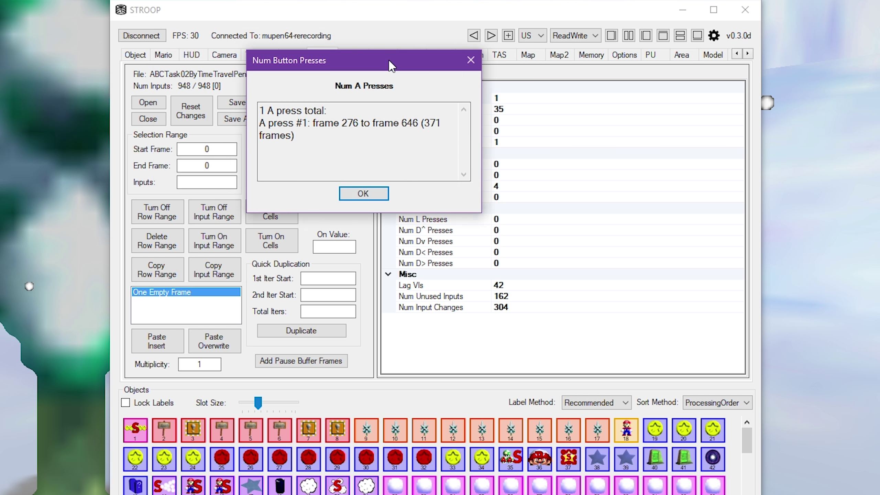
{"action": "left_click_drag", "start_coordinate": [483, 217], "coordinate": [656, 335]}
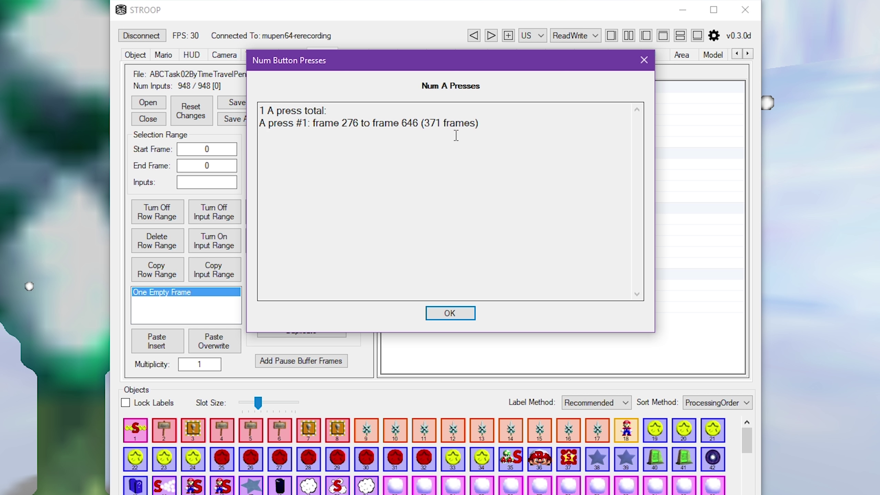
{"action": "left_click", "coordinate": [449, 313]}
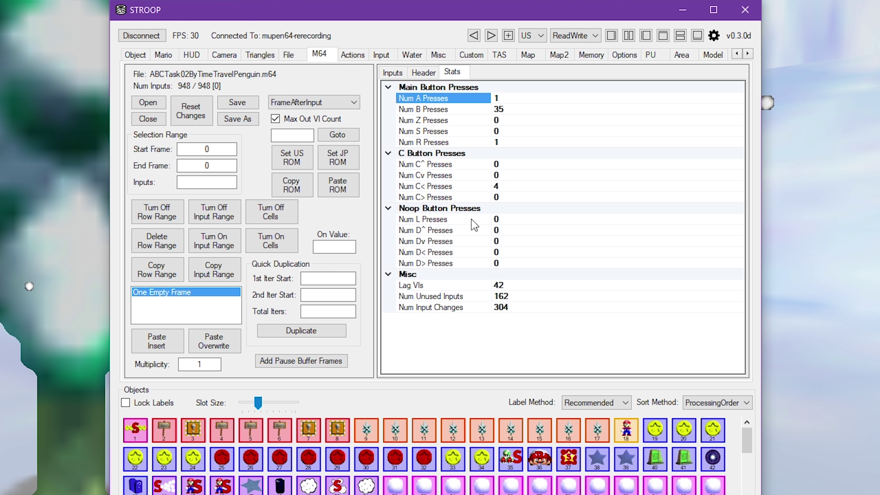
- Turn on the A input for frames 2 to 8 in the movie's input table
{"action": "left_click", "coordinate": [393, 73]}
{"action": "mouse_move", "coordinate": [517, 100]}
{"action": "left_mouse_down"}
{"action": "mouse_move", "coordinate": [535, 360]}
{"action": "mouse_move", "coordinate": [526, 114]}
{"action": "left_mouse_up"}
{"action": "left_click", "coordinate": [517, 100]}
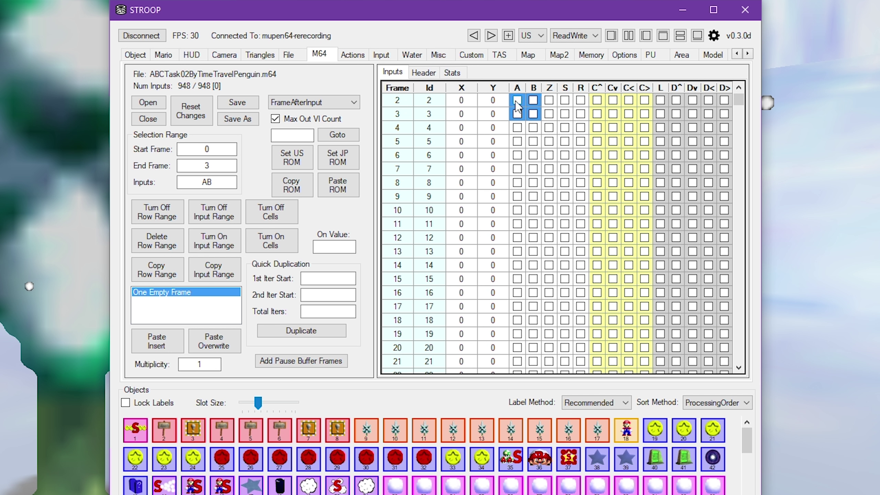
{"action": "left_click", "coordinate": [517, 113]}
{"action": "left_click", "coordinate": [517, 128]}
{"action": "left_click", "coordinate": [517, 141]}
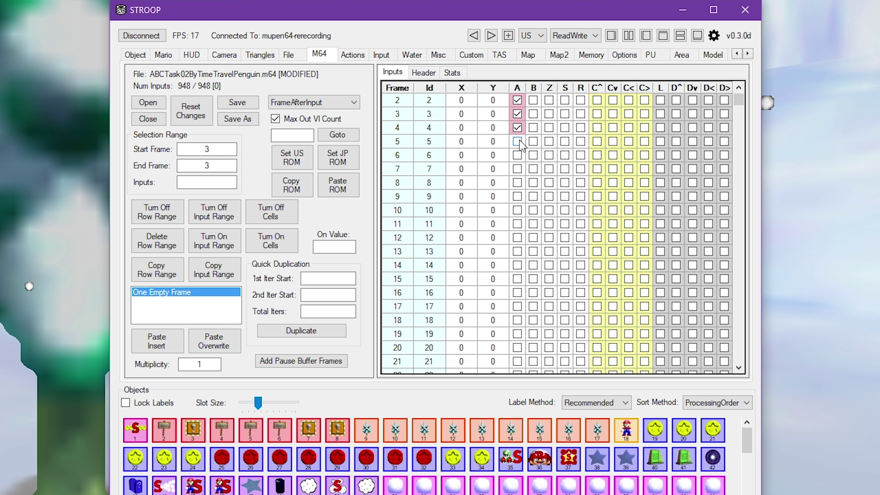
{"action": "left_click", "coordinate": [517, 155]}
{"action": "left_click", "coordinate": [517, 168]}
{"action": "left_click", "coordinate": [517, 182]}
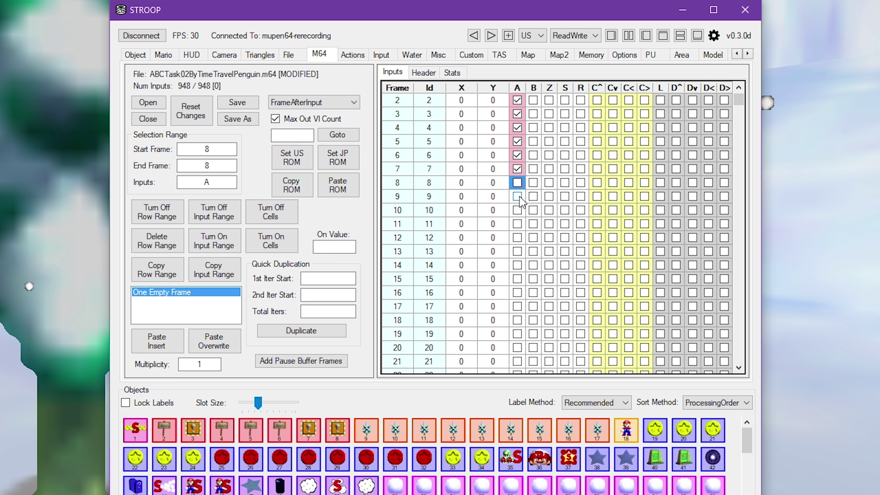
{"action": "scroll", "coordinate": [495, 141], "scroll_direction": "up", "scroll_amount": 1}
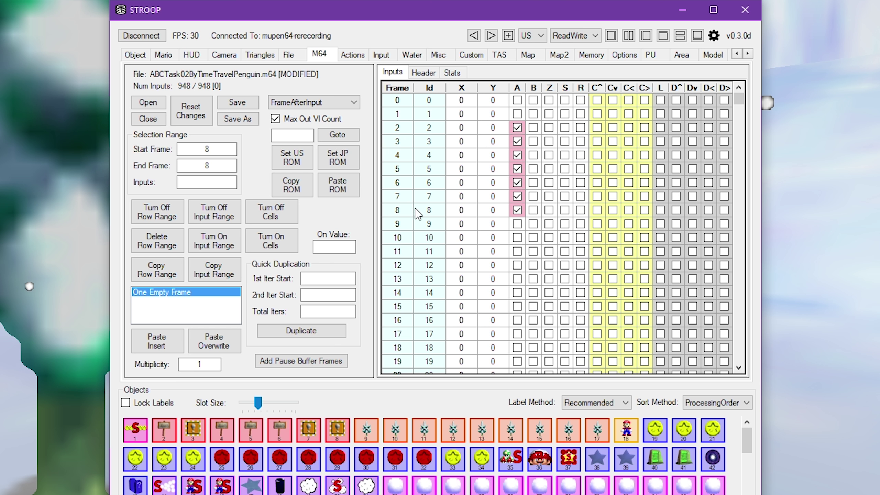
- Check the updated movie statistics and list all A presses with their frame ranges, then dismiss the list
{"action": "left_click", "coordinate": [452, 73]}
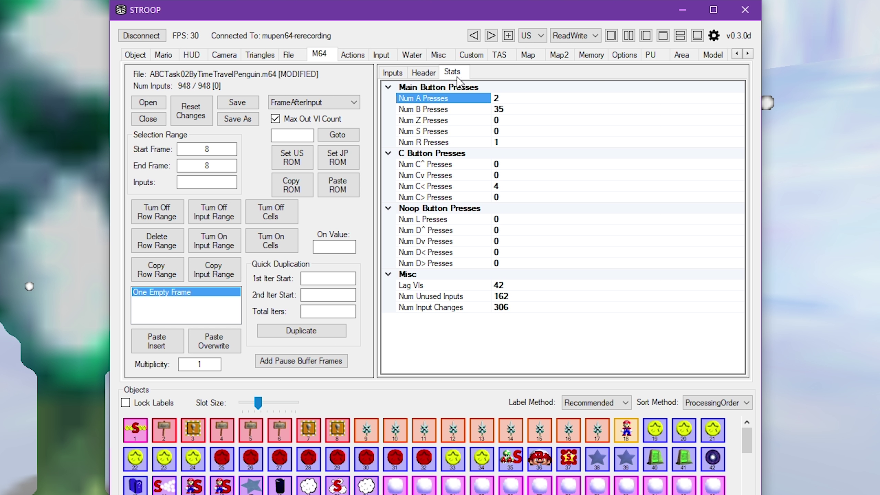
{"action": "right_click", "coordinate": [507, 98]}
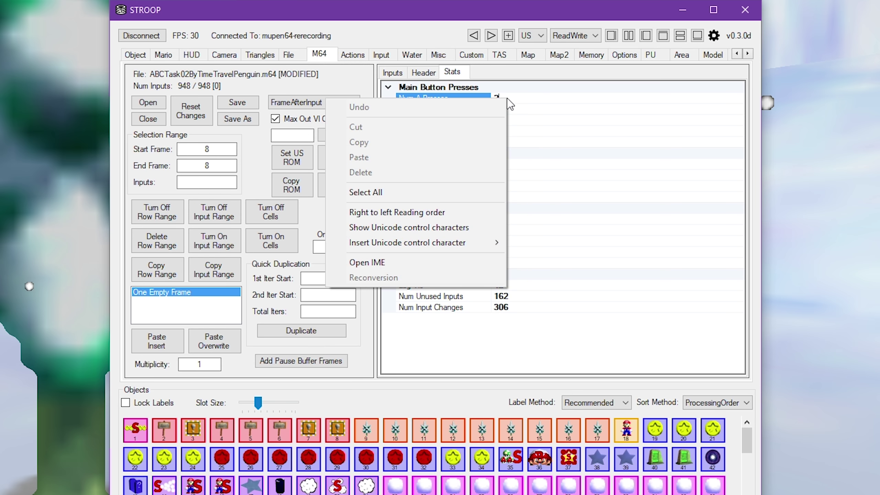
{"action": "left_click", "coordinate": [459, 99]}
{"action": "right_click", "coordinate": [467, 104]}
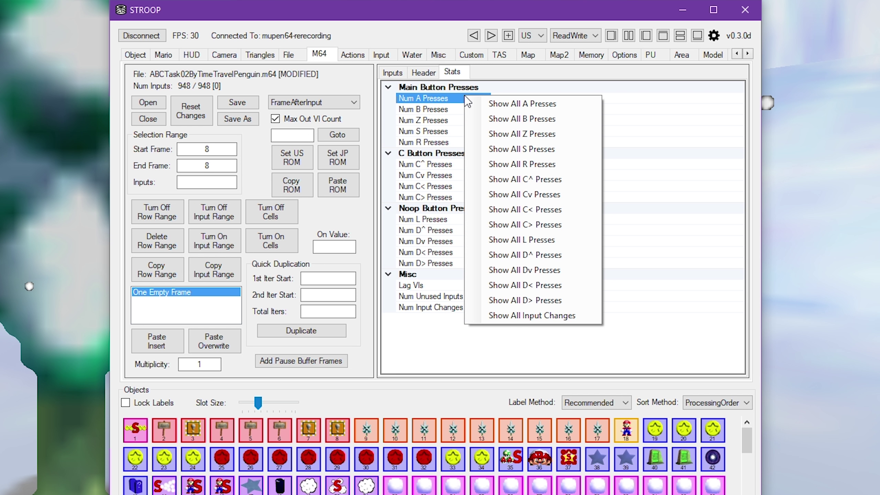
{"action": "left_click", "coordinate": [491, 105]}
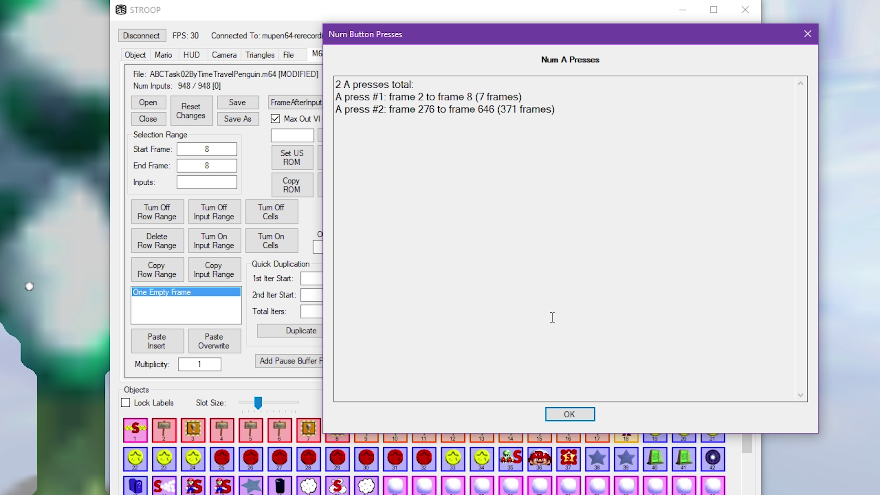
{"action": "left_click", "coordinate": [384, 98]}
{"action": "left_click_drag", "start_coordinate": [387, 98], "coordinate": [381, 98]}
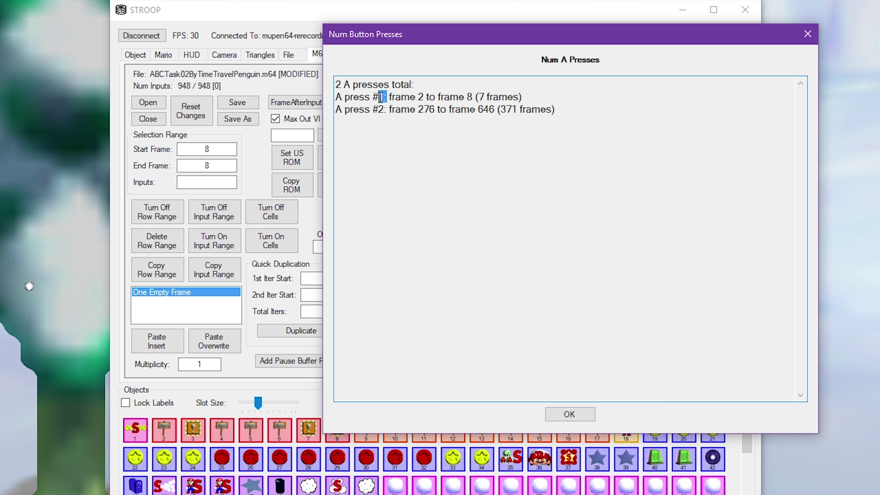
{"action": "left_click", "coordinate": [402, 133]}
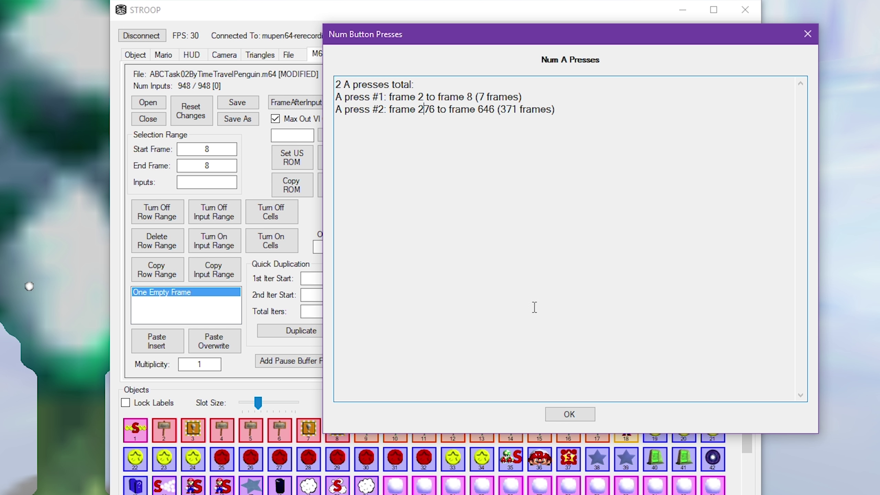
{"action": "left_click", "coordinate": [589, 416]}
- Select the A inputs from frame 9 to frame 275 and turn on the whole input range
{"action": "left_click", "coordinate": [392, 73]}
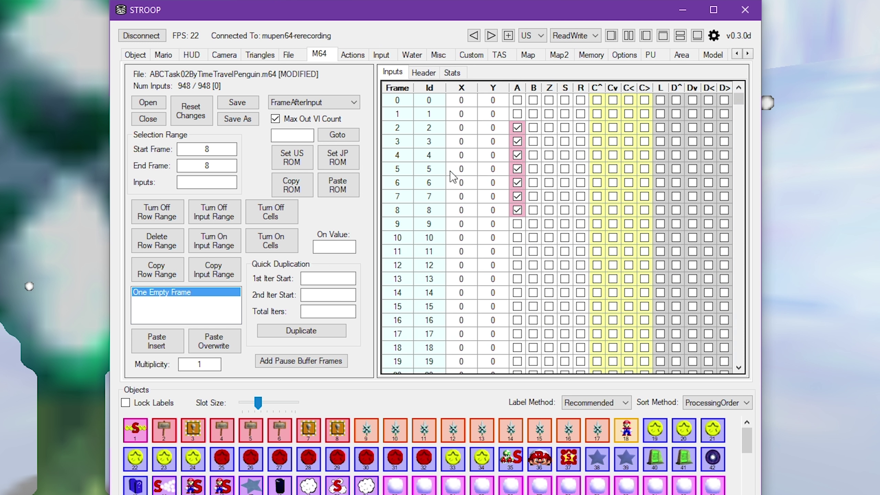
{"action": "left_click", "coordinate": [516, 223]}
{"action": "left_click_drag", "start_coordinate": [738, 98], "coordinate": [738, 158]}
{"action": "scroll", "coordinate": [730, 178], "scroll_direction": "down", "scroll_amount": 20}
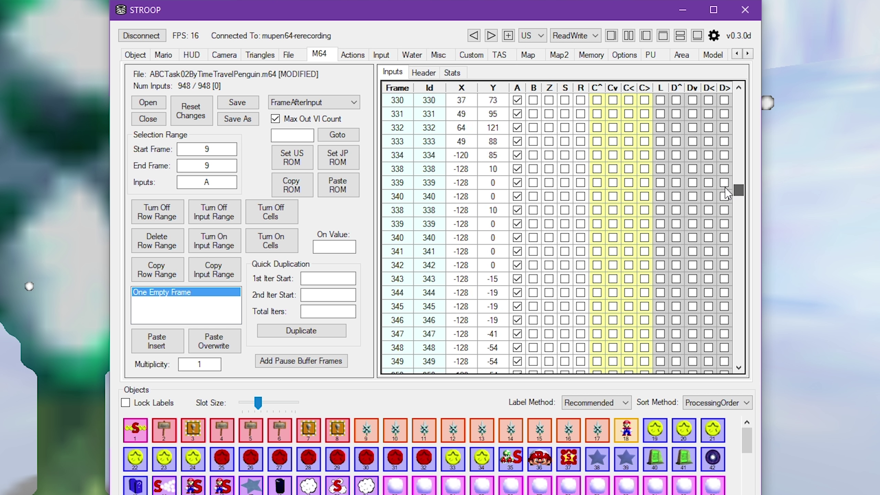
{"action": "scroll", "coordinate": [725, 187], "scroll_direction": "up", "scroll_amount": 20}
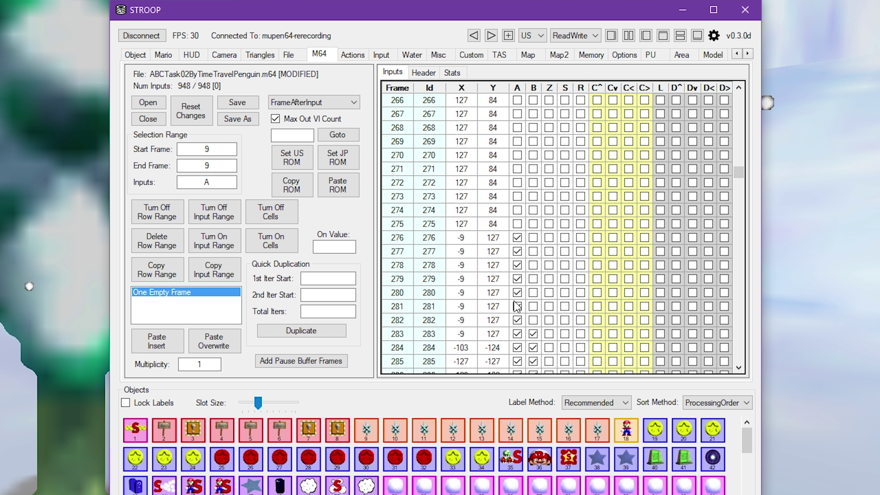
{"action": "left_click", "coordinate": [523, 225], "text": "shift"}
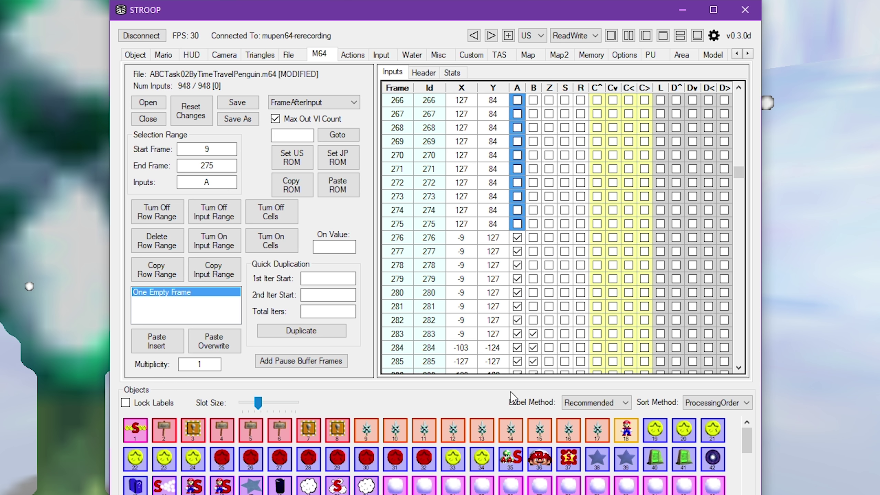
{"action": "mouse_move", "coordinate": [737, 178]}
{"action": "left_mouse_down"}
{"action": "mouse_move", "coordinate": [740, 100]}
{"action": "mouse_move", "coordinate": [736, 208]}
{"action": "mouse_move", "coordinate": [740, 172]}
{"action": "left_mouse_up"}
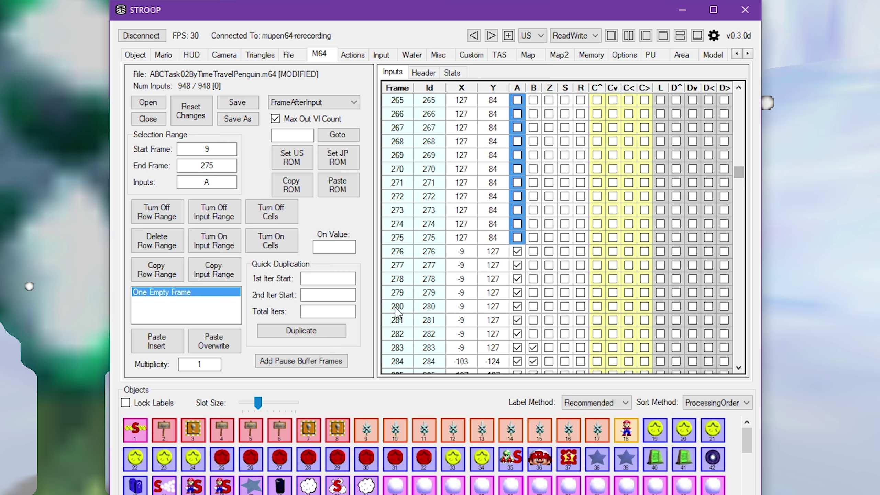
{"action": "left_click", "coordinate": [226, 251]}
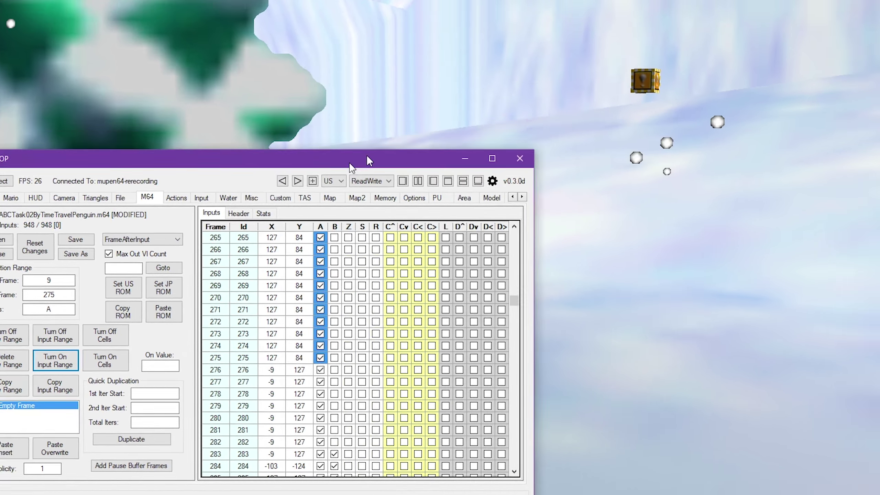
- Switch to Mupen 64, resume the game, and save the state to slot 2 while Mario is diving
{"action": "left_click", "coordinate": [294, 171]}
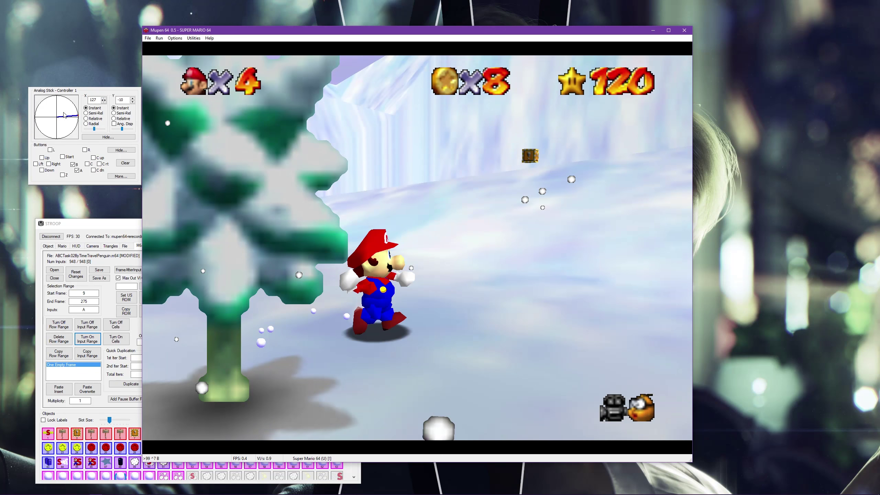
{"action": "key", "text": "Pause"}
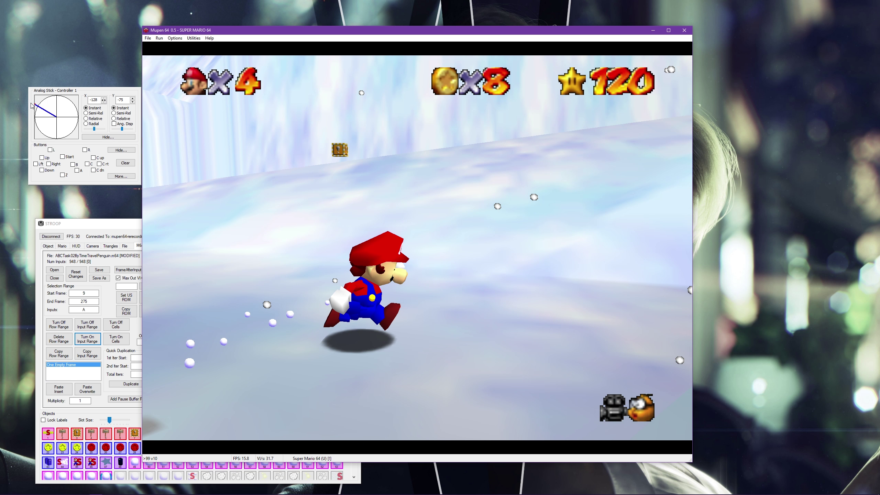
{"action": "left_click", "coordinate": [74, 165]}
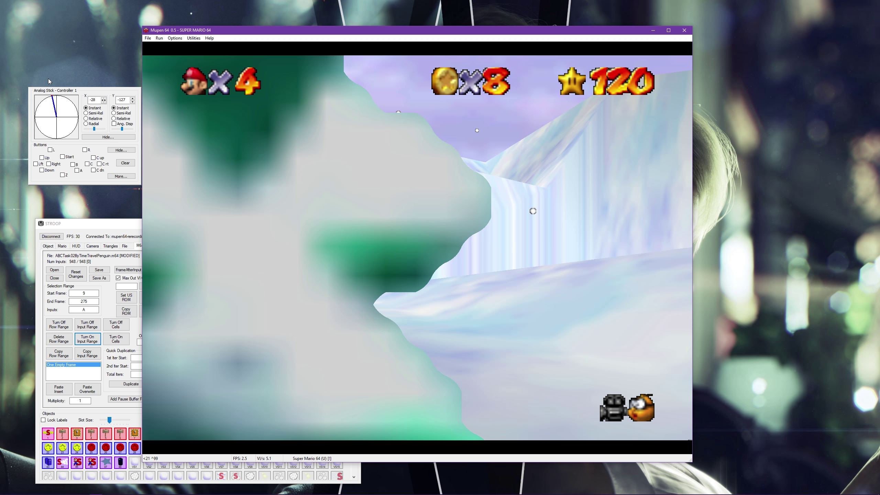
{"action": "key", "text": "F5"}
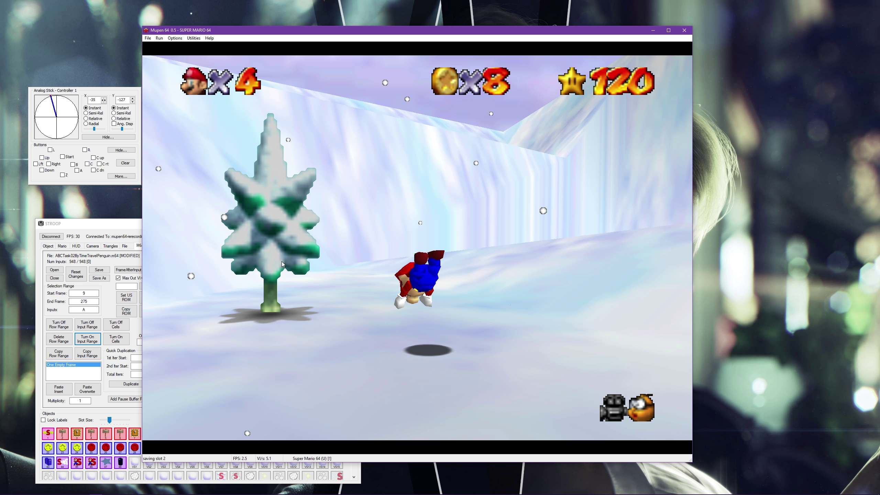
- Hold B on the virtual controller and advance the game frame by frame, then add A and advance further
{"action": "left_click", "coordinate": [73, 165]}
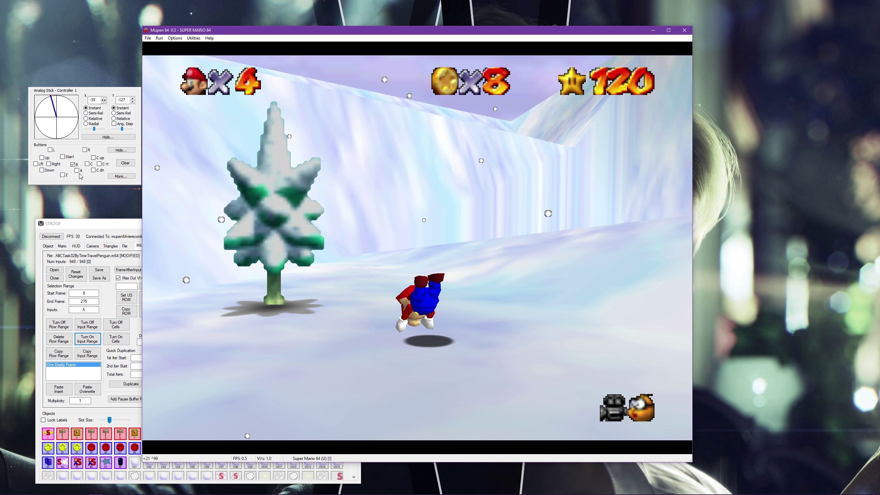
{"action": "key", "text": "backslash"}
{"action": "key", "text": "backslash"}
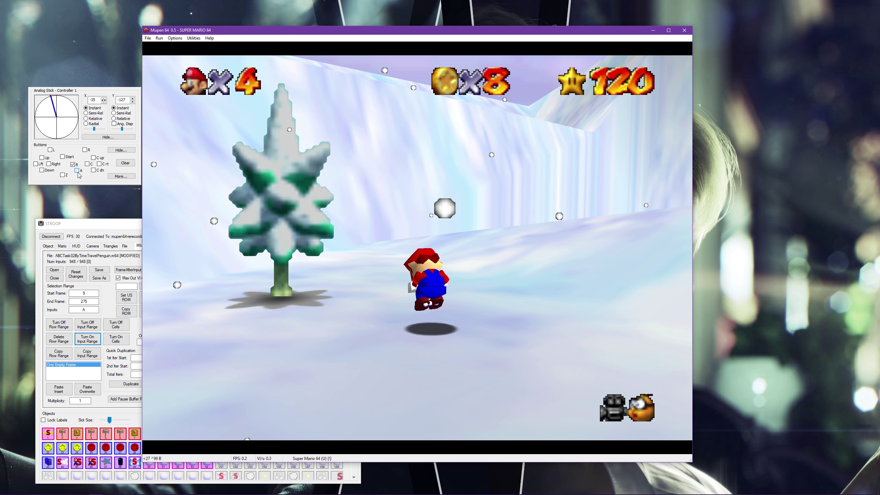
{"action": "left_click", "coordinate": [78, 171]}
{"action": "key", "text": "backslash"}
{"action": "key", "text": "backslash"}
{"action": "key", "text": "backslash"}
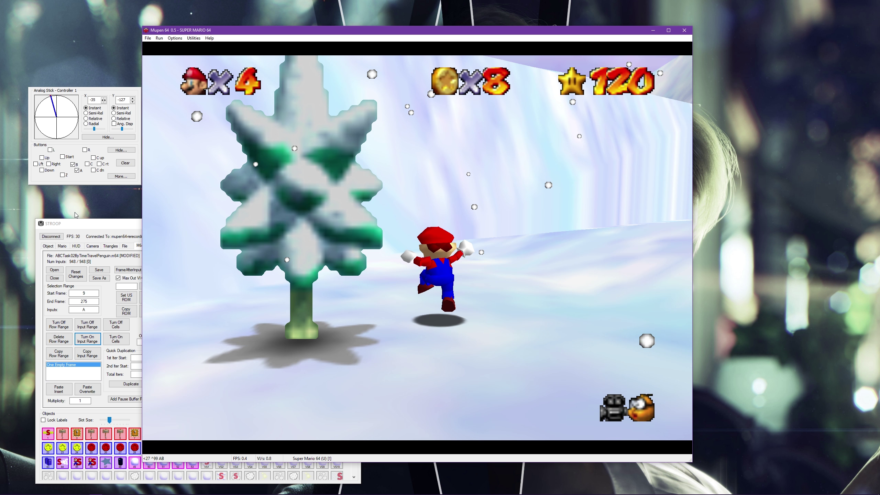
- Move the STROOP window and the Controller 1 analog stick window over the game view
{"action": "left_click_drag", "start_coordinate": [120, 221], "coordinate": [196, 151]}
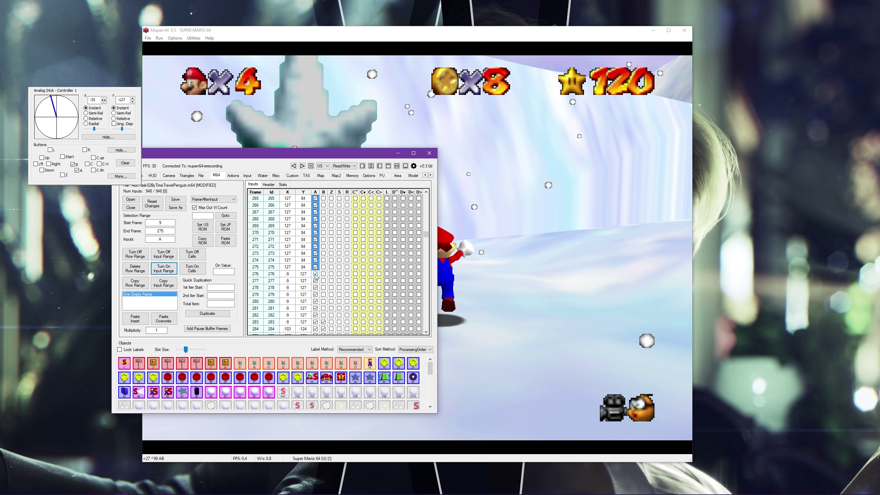
{"action": "left_click_drag", "start_coordinate": [85, 94], "coordinate": [368, 173]}
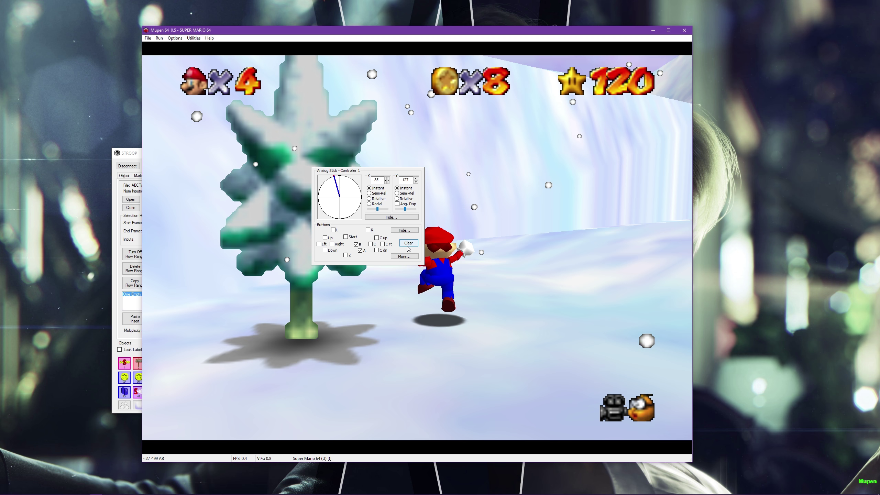
- Reset the virtual controller to hold only A and move its window clear of the game and STROOP windows
{"action": "left_click", "coordinate": [407, 246]}
{"action": "left_click", "coordinate": [360, 251]}
{"action": "left_click", "coordinate": [136, 159]}
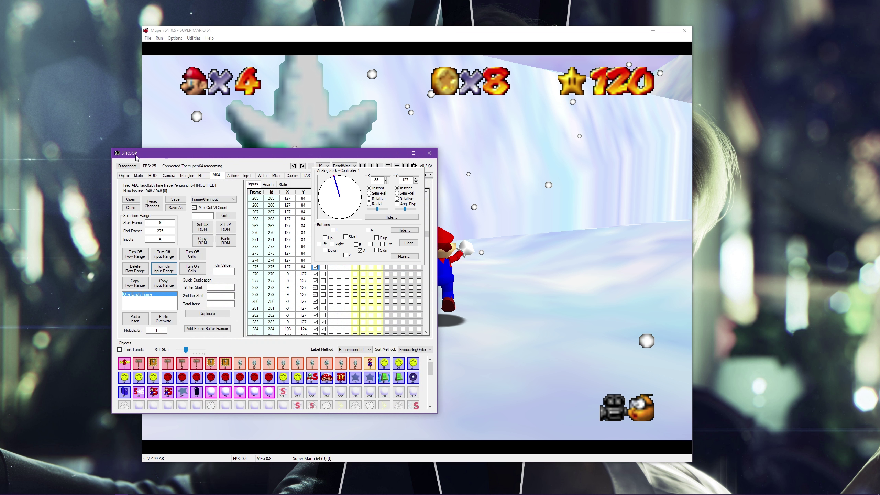
{"action": "left_click_drag", "start_coordinate": [338, 170], "coordinate": [53, 40]}
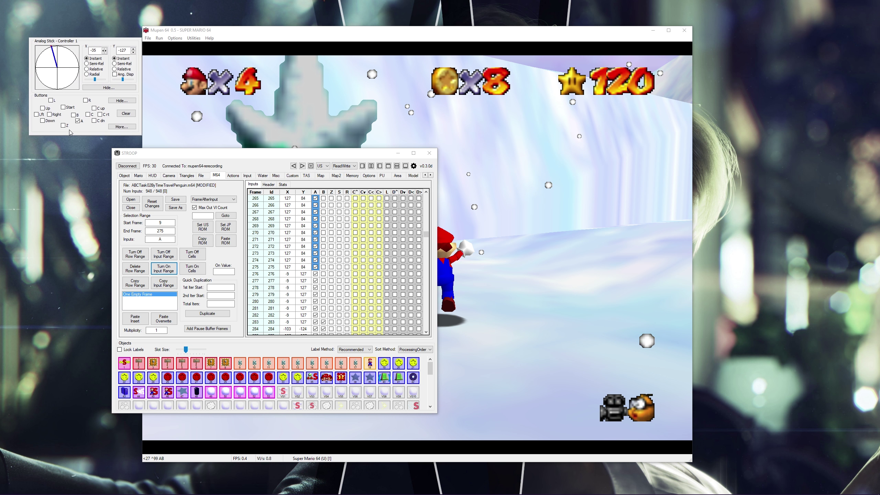
- Switch to STROOP and shift its window fully over the game view
{"action": "left_click", "coordinate": [247, 191]}
{"action": "left_click", "coordinate": [115, 176]}
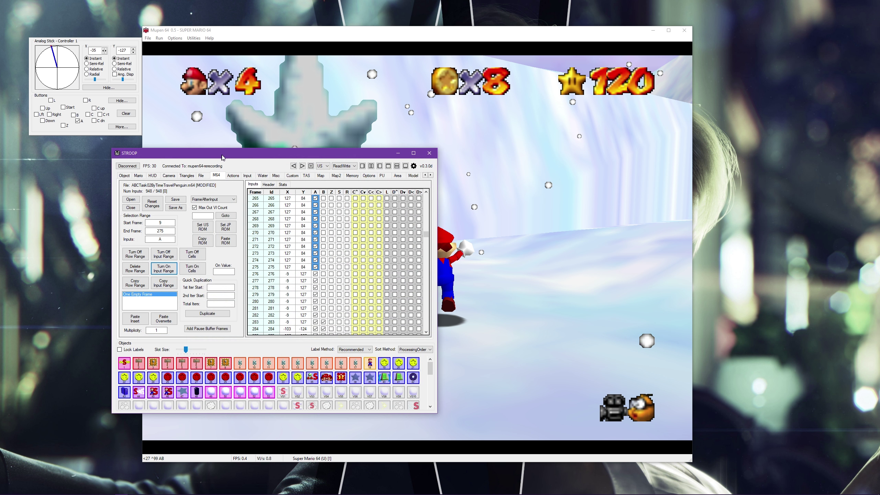
{"action": "left_click_drag", "start_coordinate": [224, 158], "coordinate": [275, 163]}
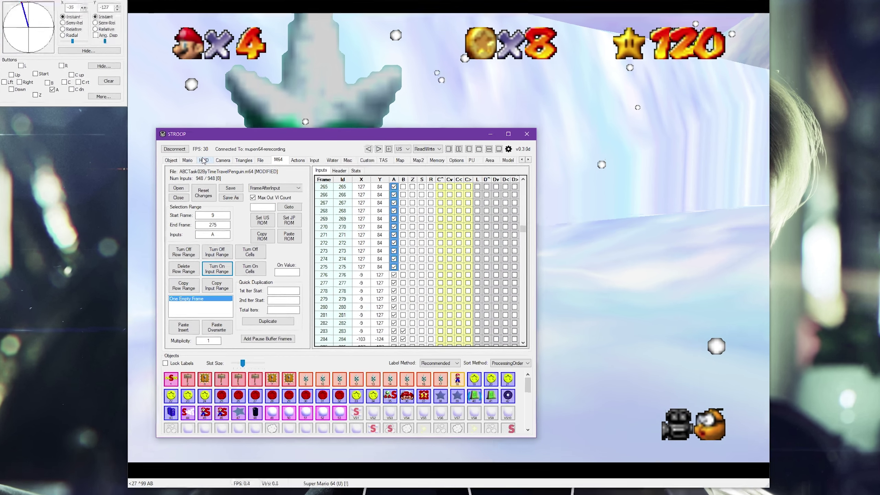
- Show the HUD variables and examine Coin Count, Coin Display, Coin Counter and Red Coin Count
{"action": "left_click", "coordinate": [207, 181]}
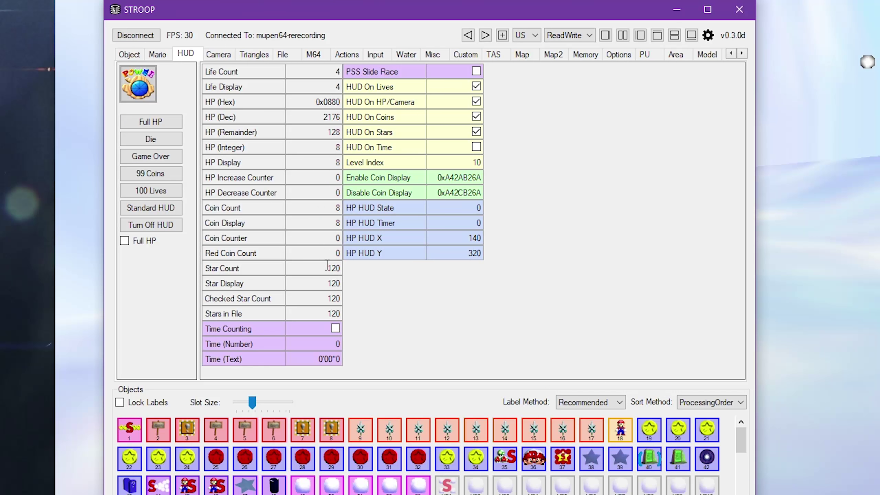
{"action": "left_click", "coordinate": [259, 241]}
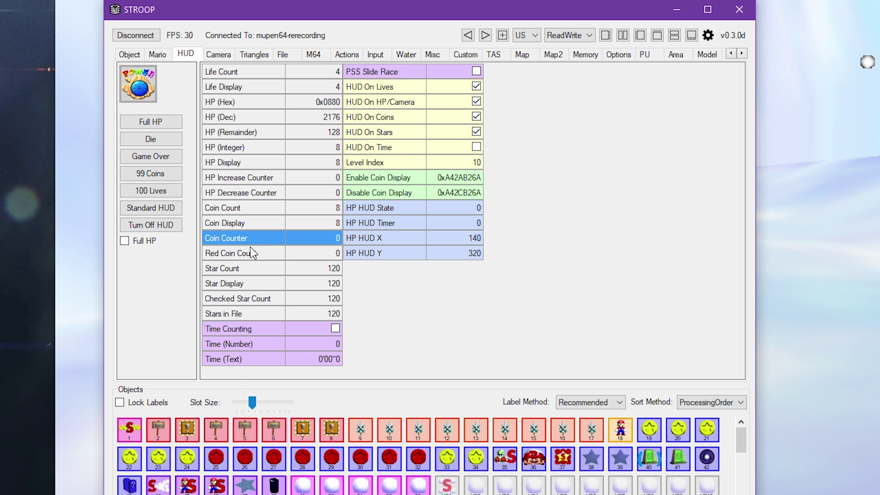
{"action": "left_click", "coordinate": [252, 255]}
{"action": "left_click", "coordinate": [251, 220]}
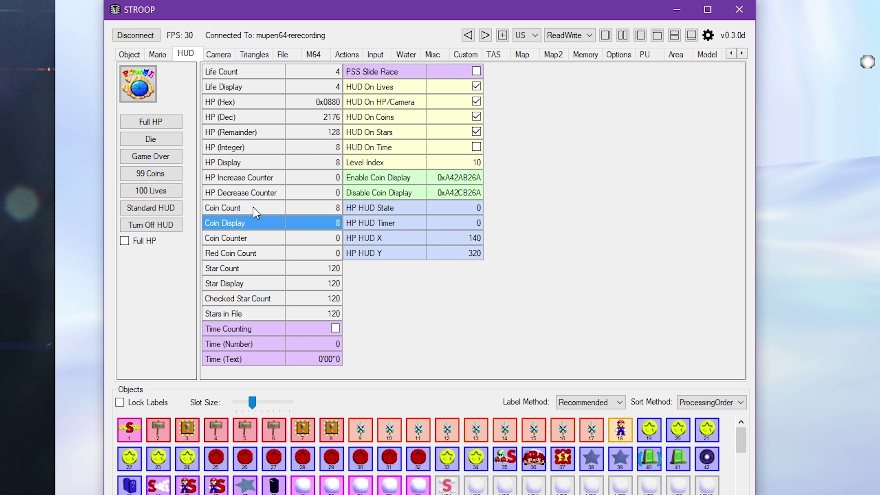
{"action": "left_click", "coordinate": [253, 207]}
{"action": "left_click", "coordinate": [266, 253]}
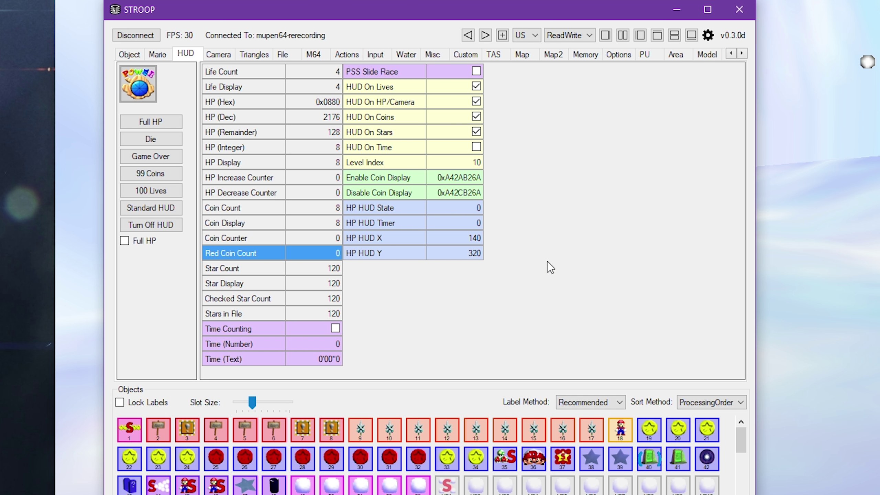
{"action": "left_click", "coordinate": [270, 207]}
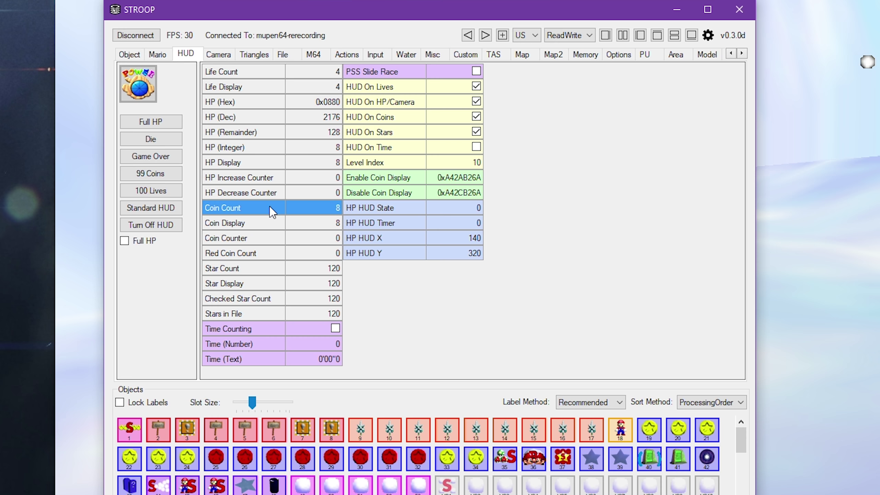
{"action": "left_click", "coordinate": [278, 258]}
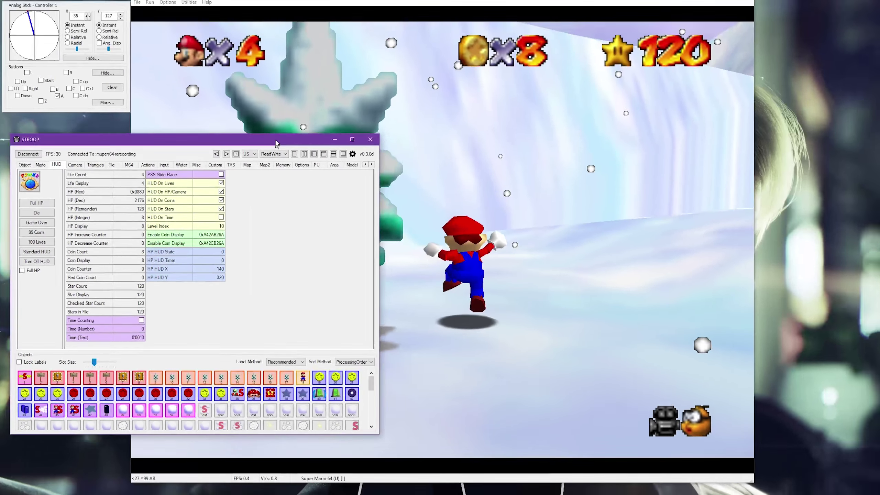
- Move the STROOP window away from Mario and bring the Mupen 64 game window to the front
{"action": "left_click_drag", "start_coordinate": [544, 52], "coordinate": [538, 46]}
{"action": "left_click", "coordinate": [287, 128]}
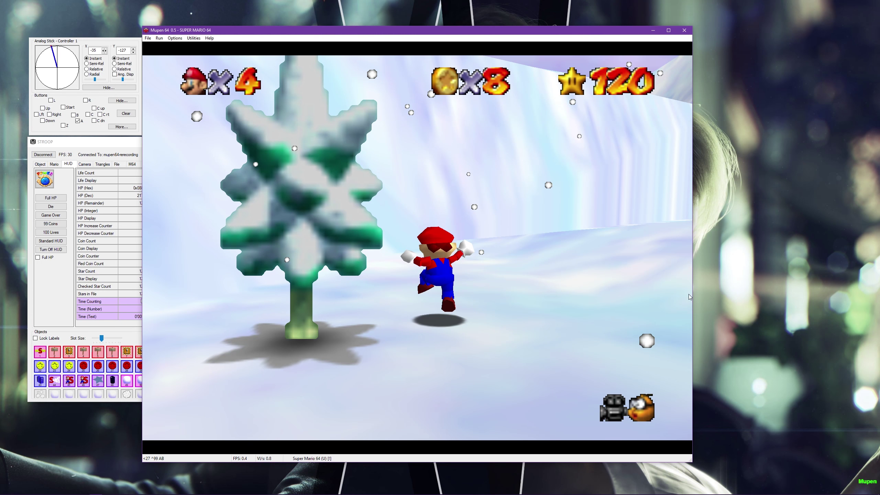